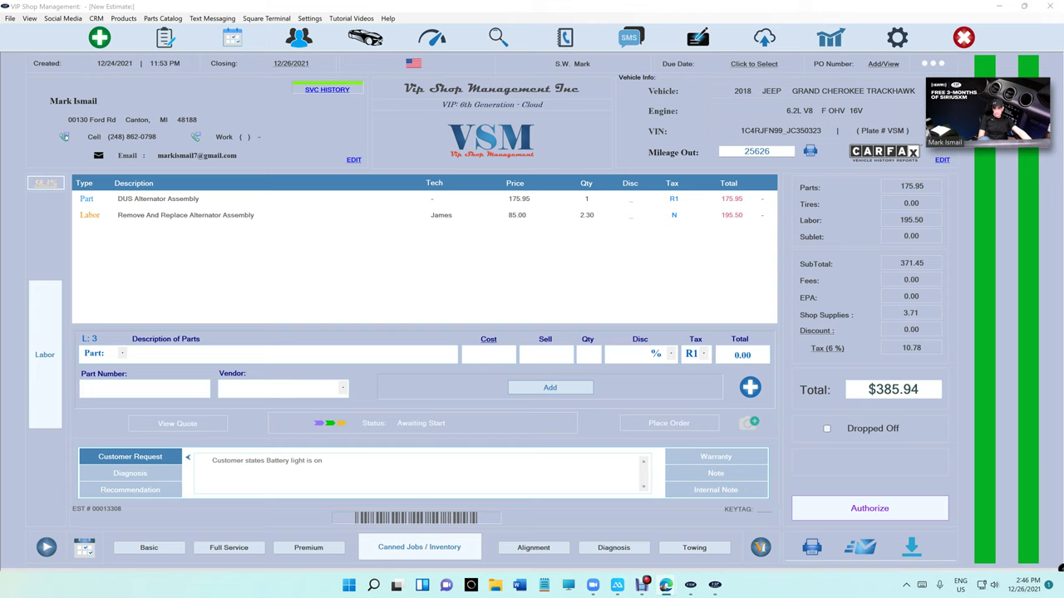
pyautogui.click(65, 137)
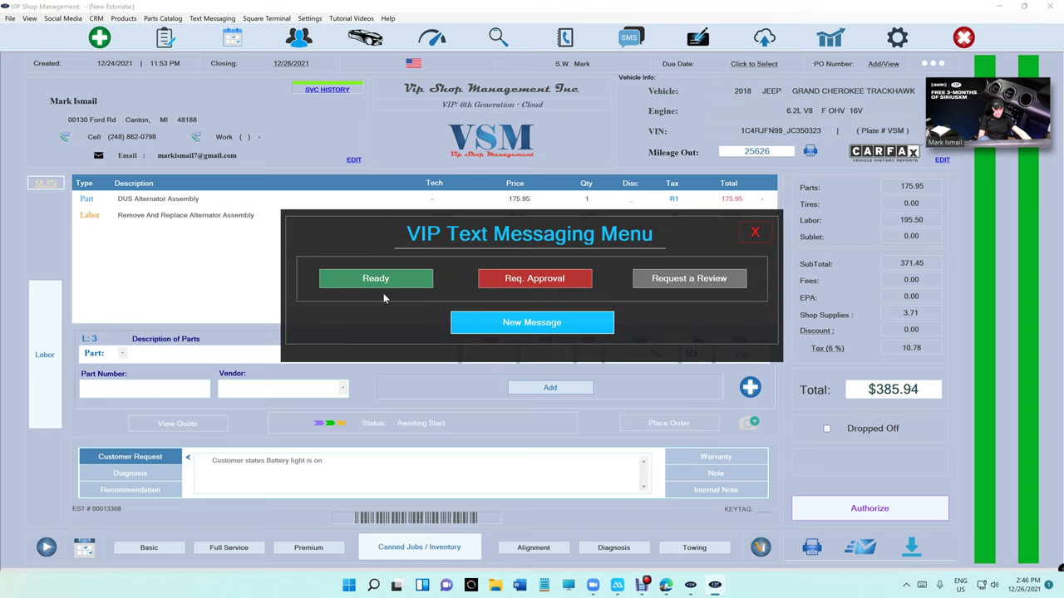
# Step: Close texting and open the 2018 Jeep Grand Cherokee Trackhawk invoice from In Progress Invoices
pyautogui.click(755, 232)
pyautogui.click(165, 37)
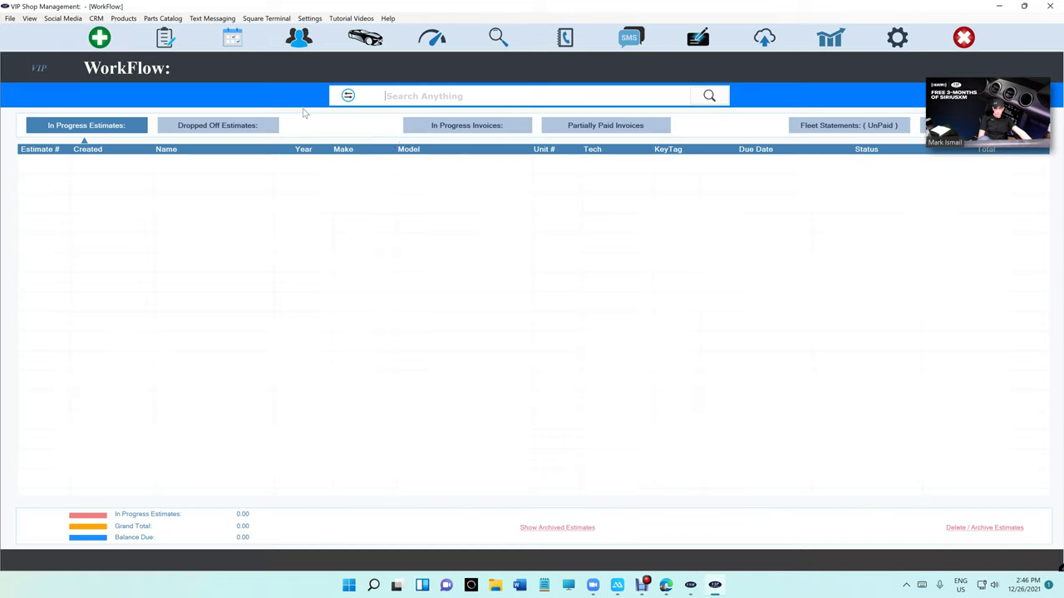
pyautogui.click(476, 127)
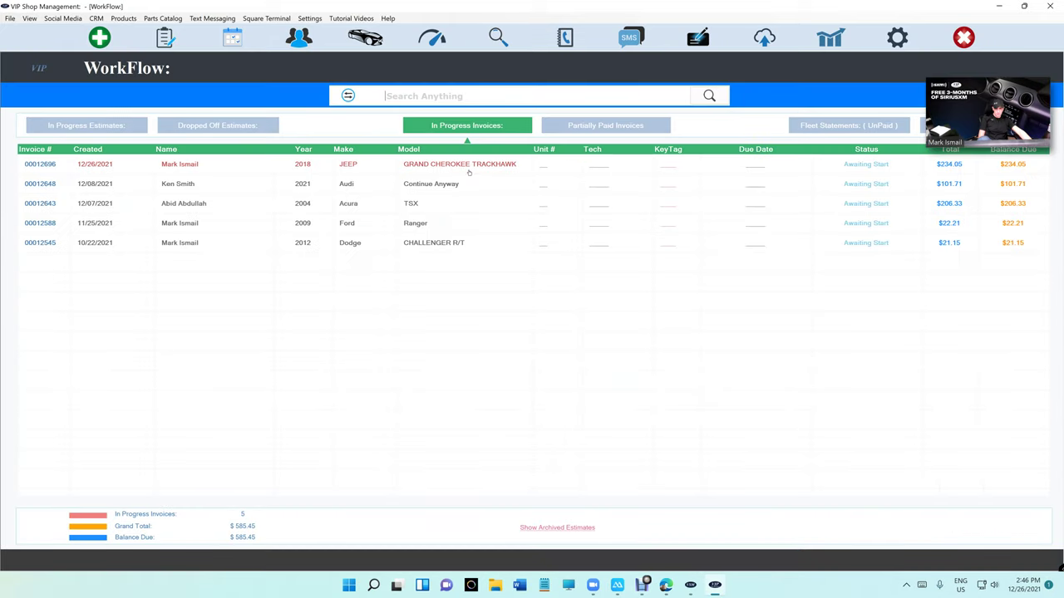
pyautogui.doubleClick(428, 224)
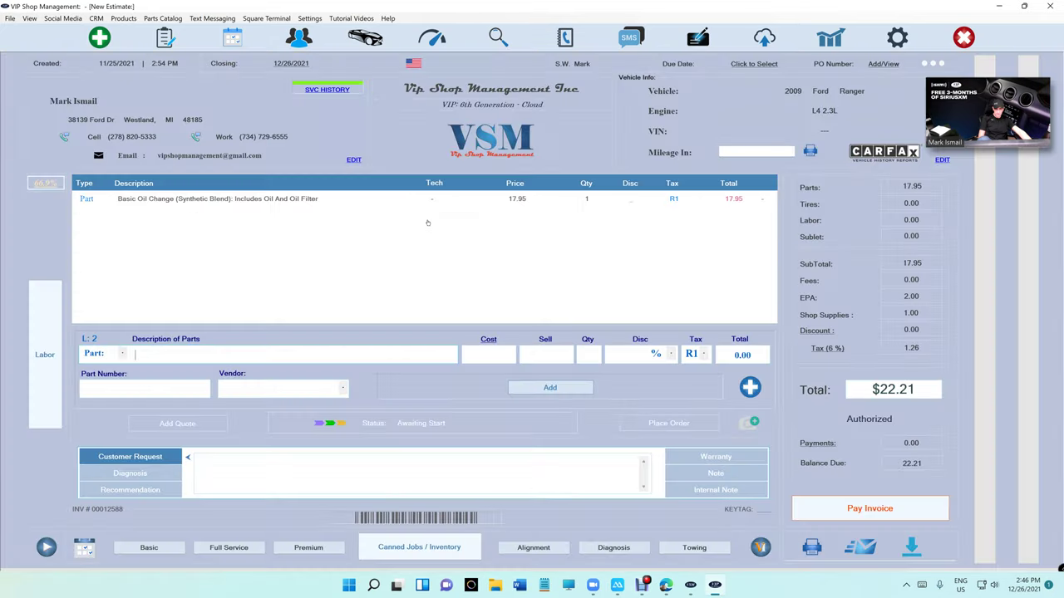
pyautogui.click(164, 38)
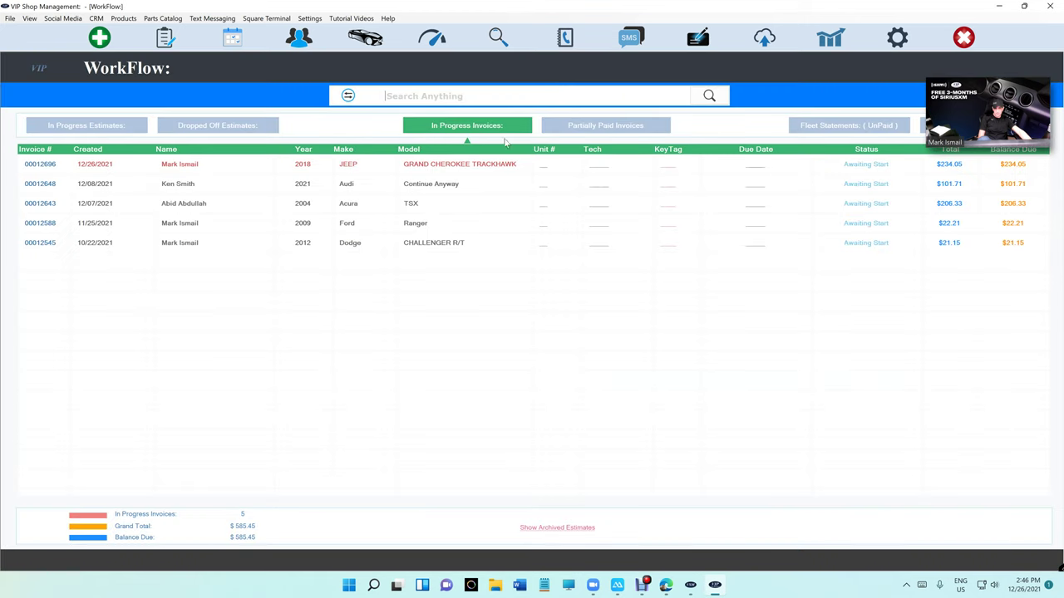
pyautogui.doubleClick(397, 165)
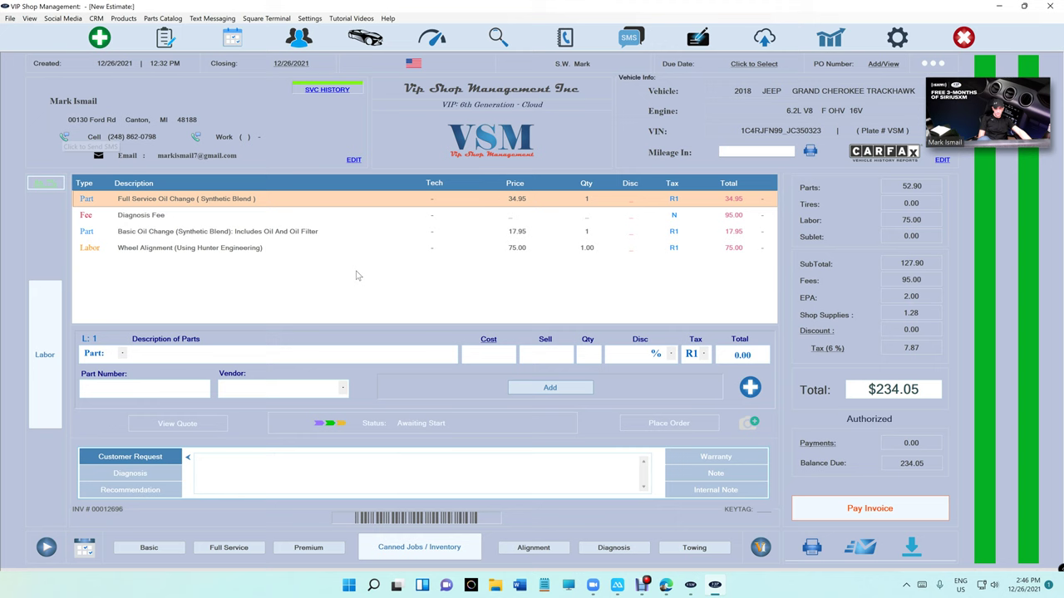
# Step: Draft a ready-for-pickup text with the Jeep invoice PDF link, open the link in Edge, then discard the text
pyautogui.click(66, 136)
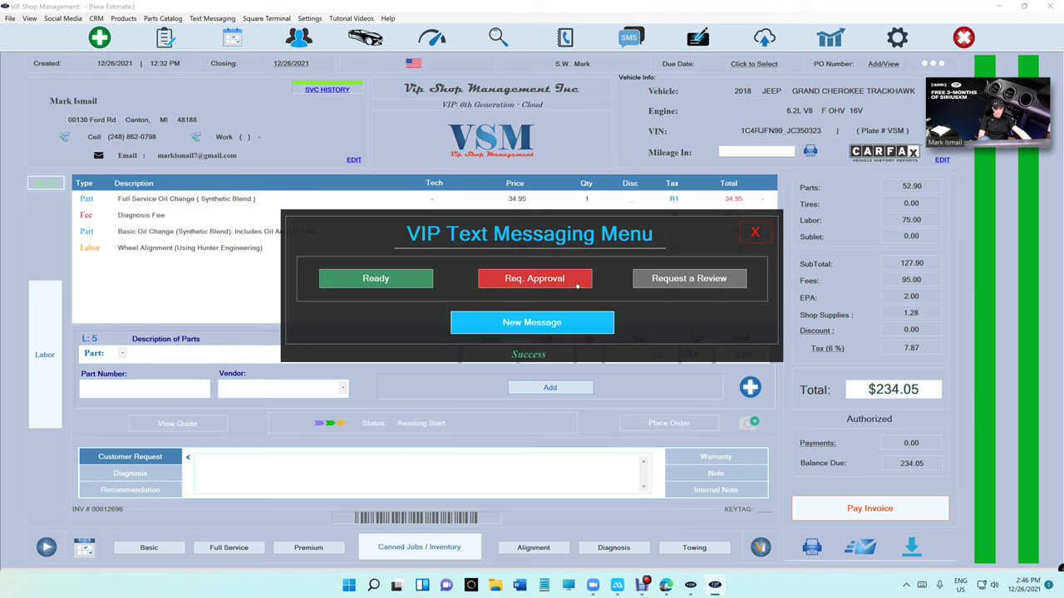
pyautogui.click(384, 286)
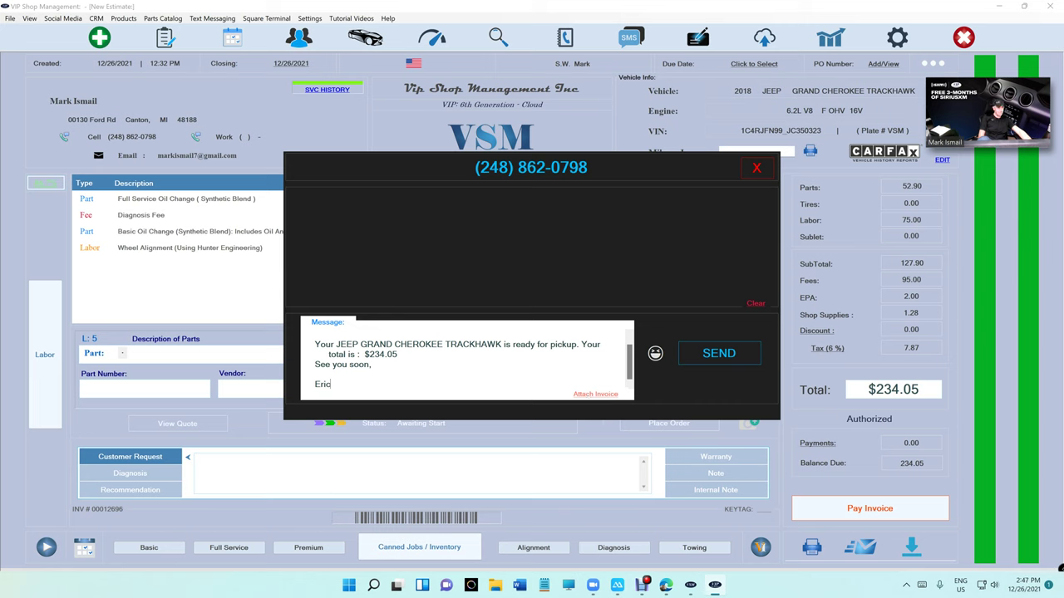
pyautogui.click(596, 395)
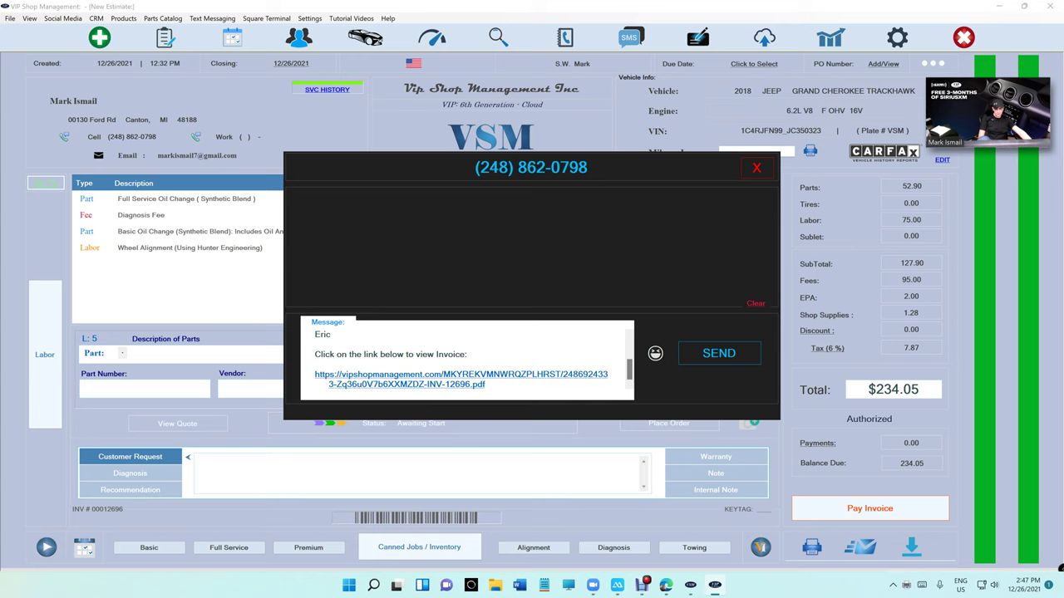
pyautogui.moveTo(487, 384); pyautogui.dragTo(315, 374)
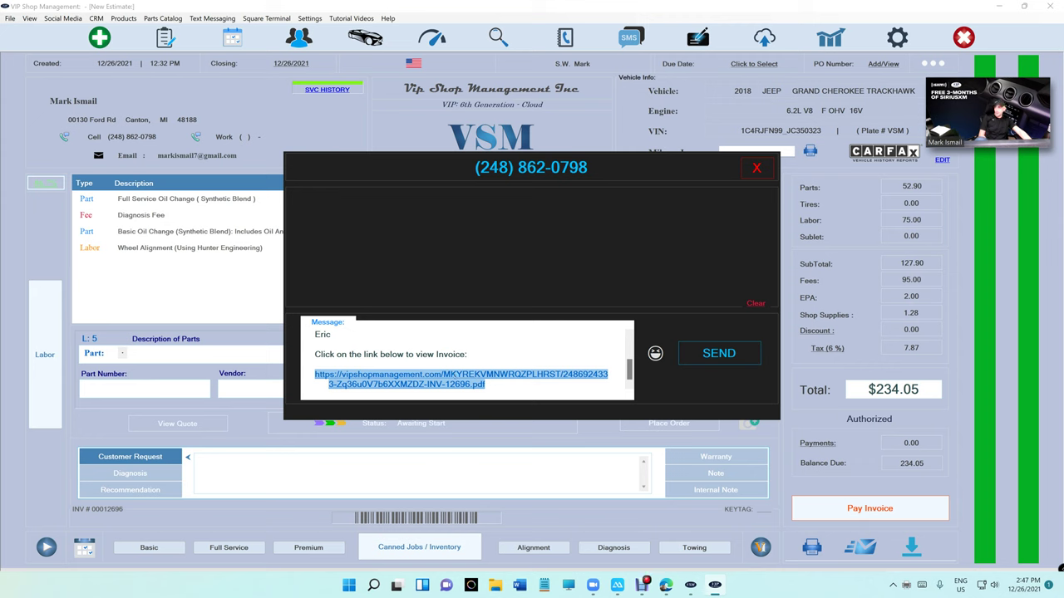
pyautogui.click(666, 584)
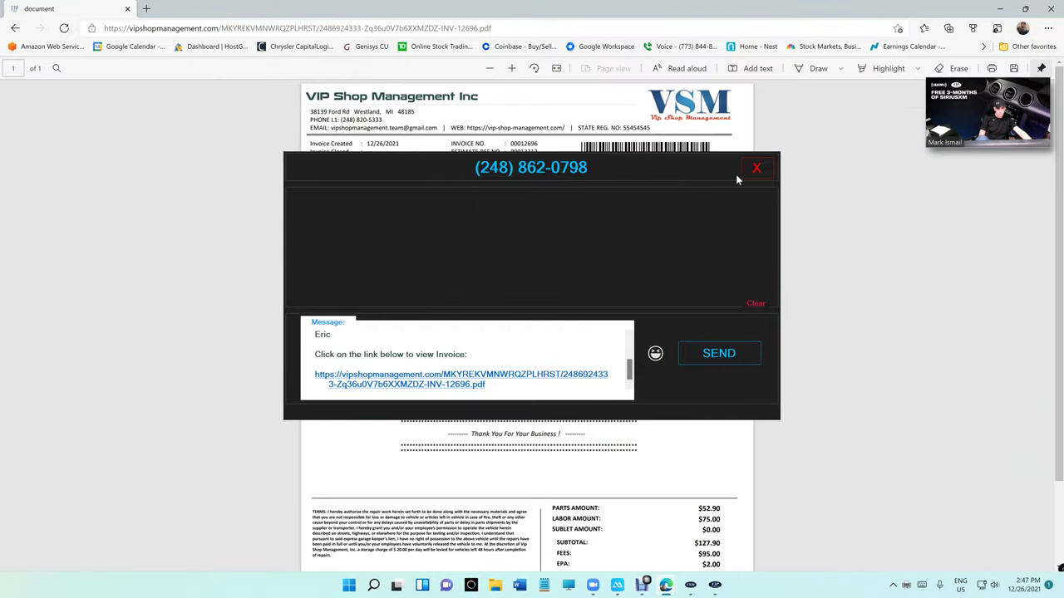
pyautogui.click(756, 168)
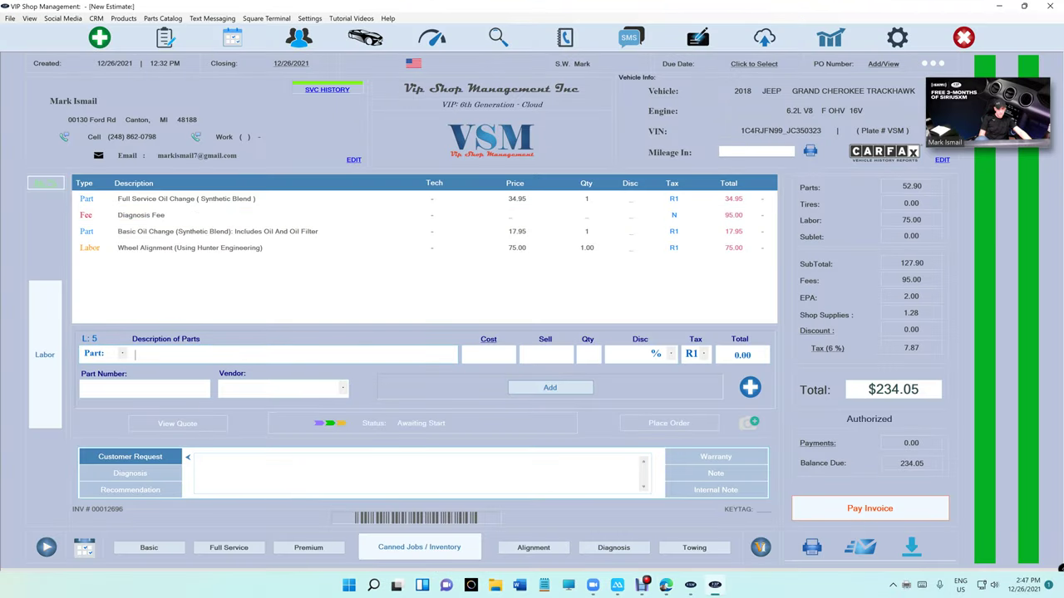
# Step: Scroll the Jeep's invoice 12696 PDF in Edge down to the $234.05 balance due and back
pyautogui.click(718, 586)
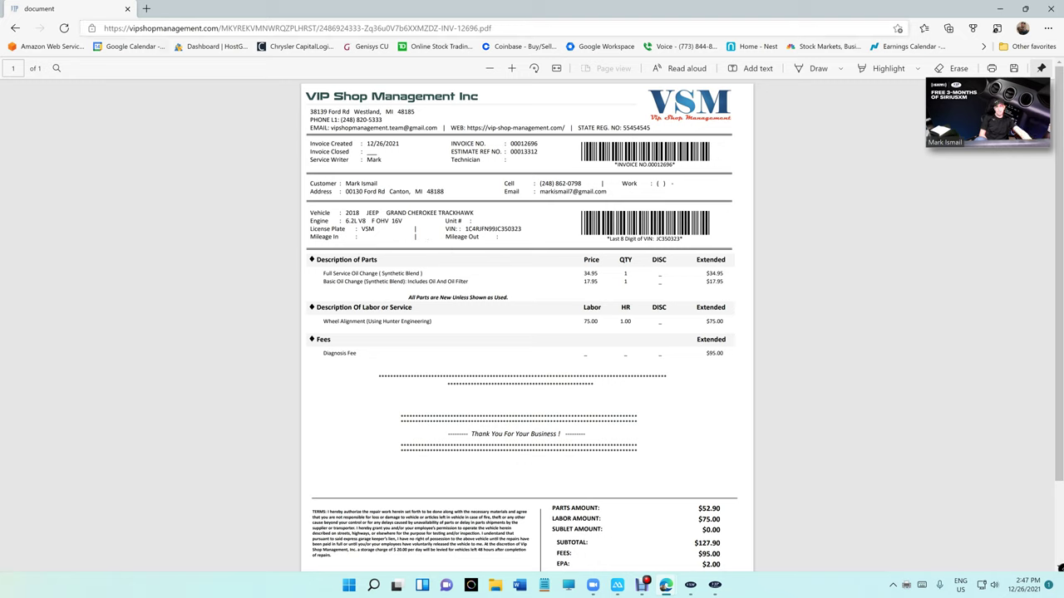
pyautogui.scroll(-2, 527, 324)
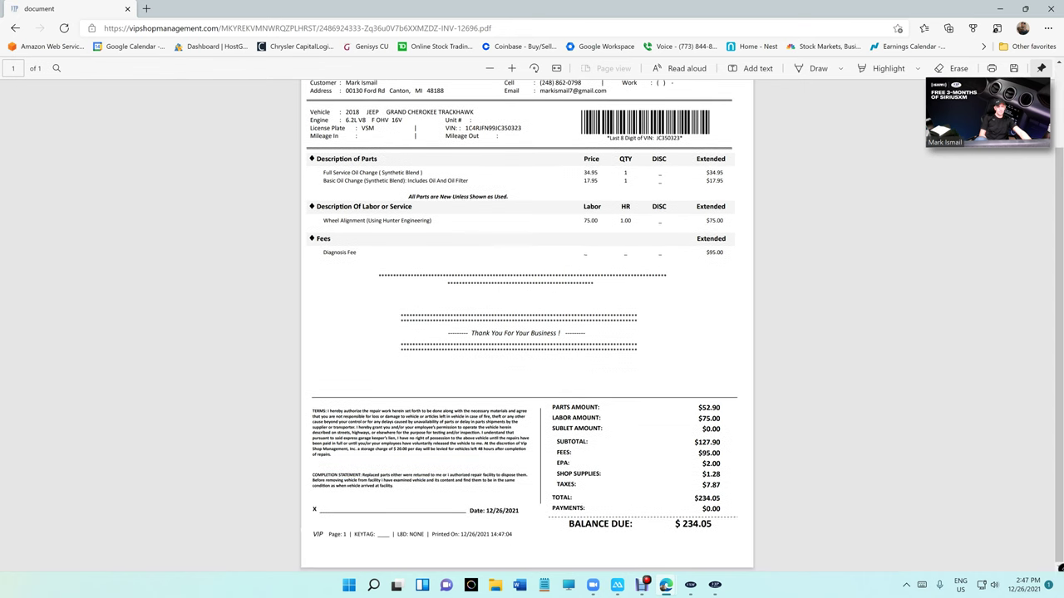
pyautogui.scroll(2, 372, 164)
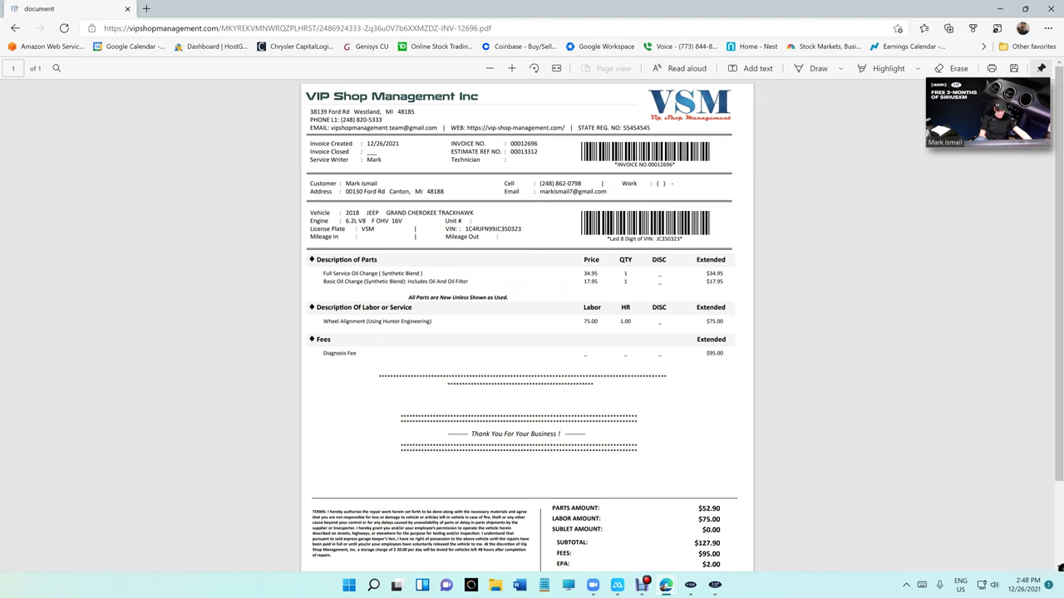
# Step: Return to VIP Shop Management and start, then discard, a ready-for-pickup text
pyautogui.click(714, 585)
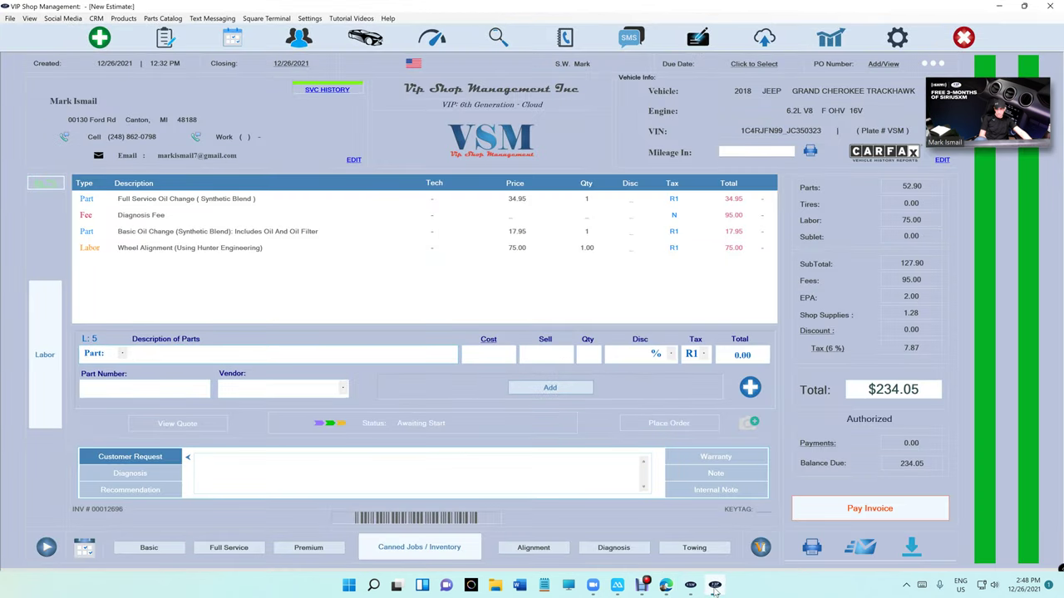
pyautogui.click(71, 137)
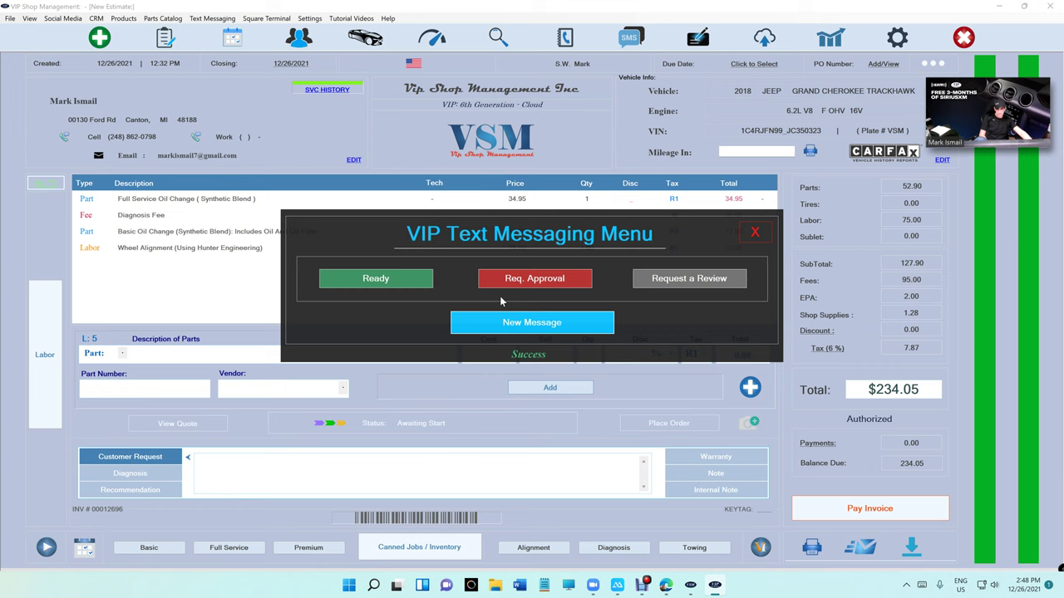
pyautogui.click(375, 279)
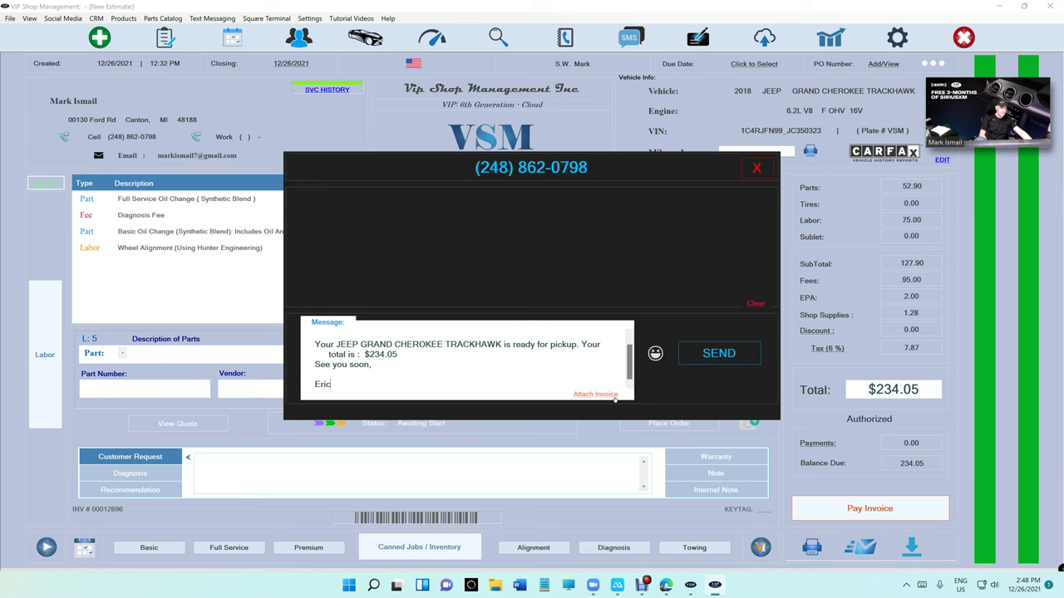
pyautogui.click(754, 170)
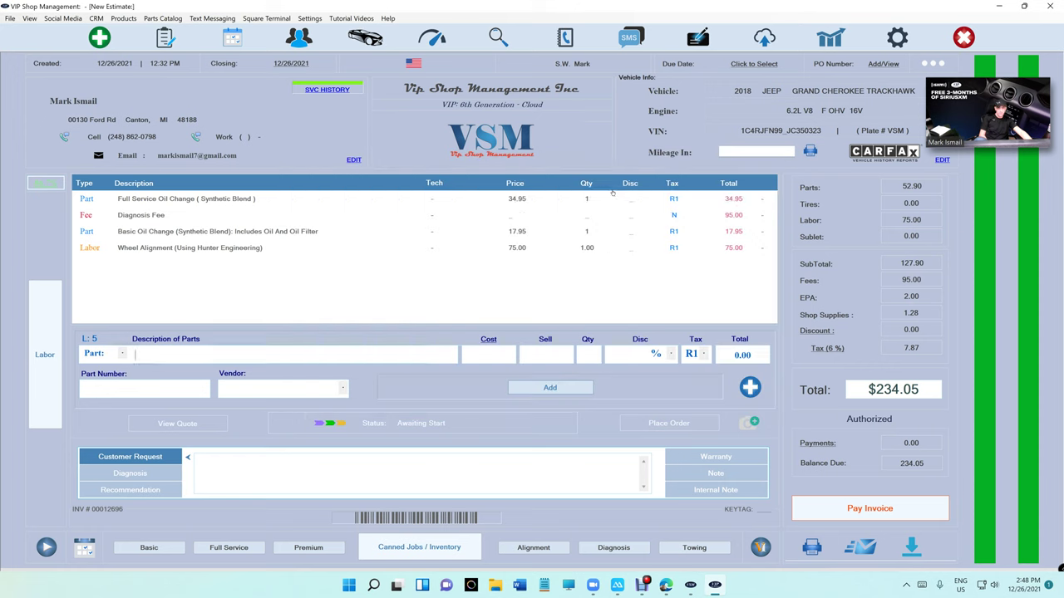
# Step: Send a new blank text message containing the Jeep invoice PDF link
pyautogui.click(177, 155)
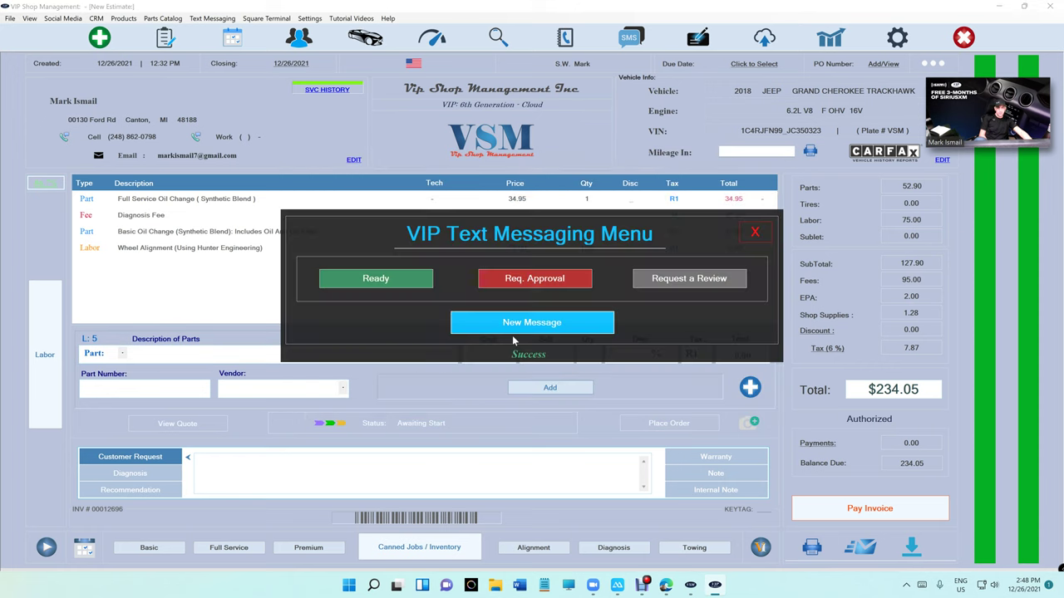
pyautogui.click(515, 330)
pyautogui.click(595, 394)
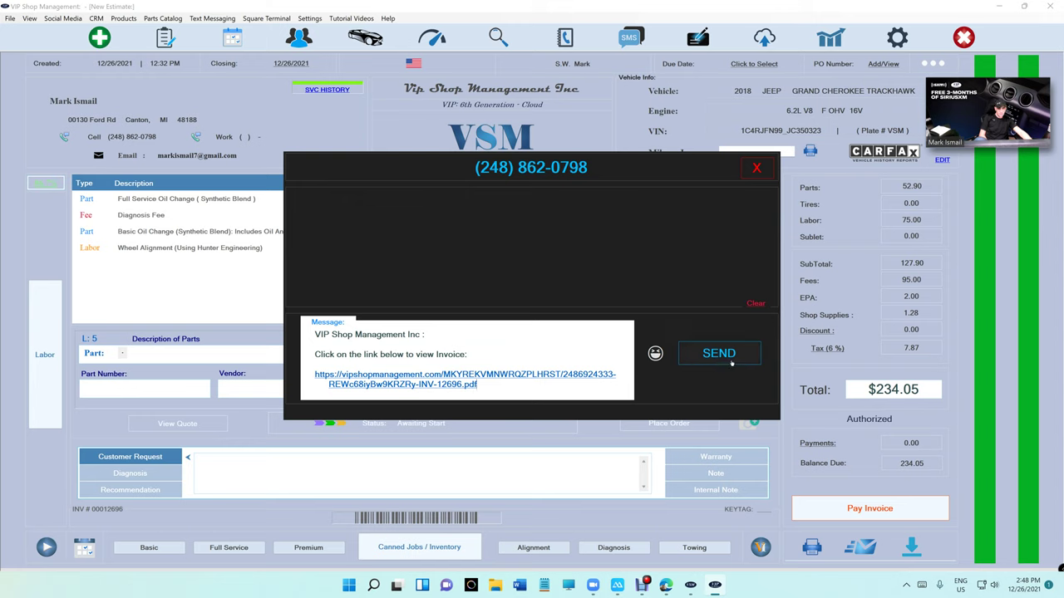
pyautogui.click(732, 362)
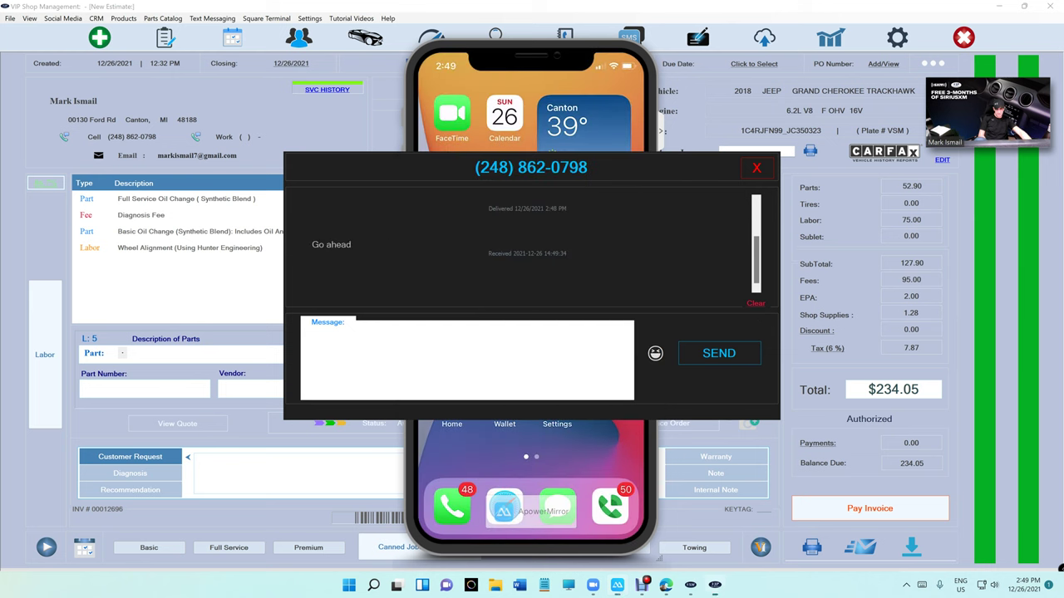
# Step: Send the customer two emojis, close the conversation, and bring the mirrored phone into focus
pyautogui.click(655, 353)
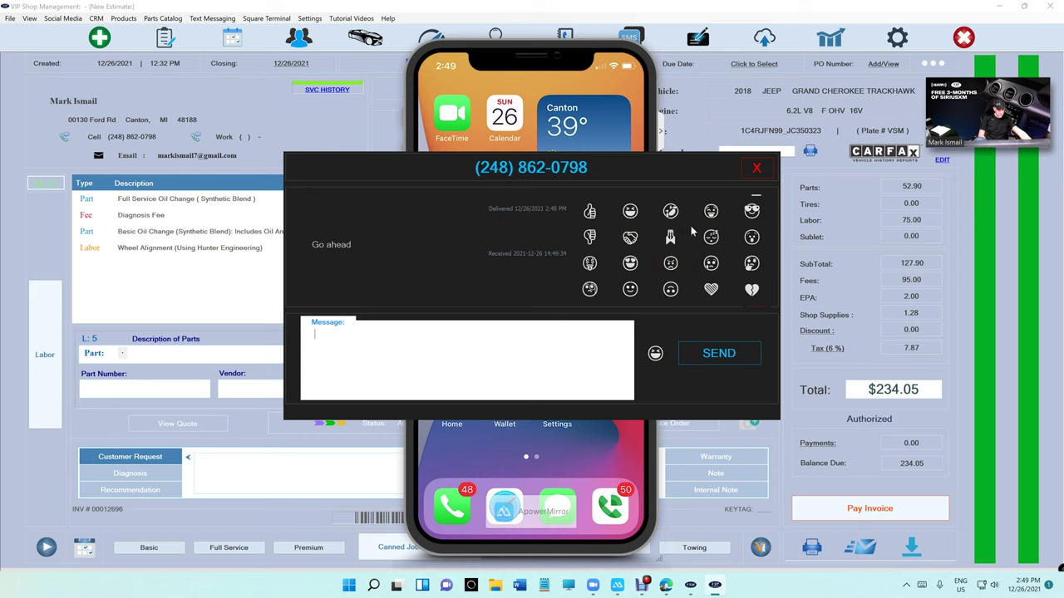
pyautogui.doubleClick(671, 237)
pyautogui.press('Return')
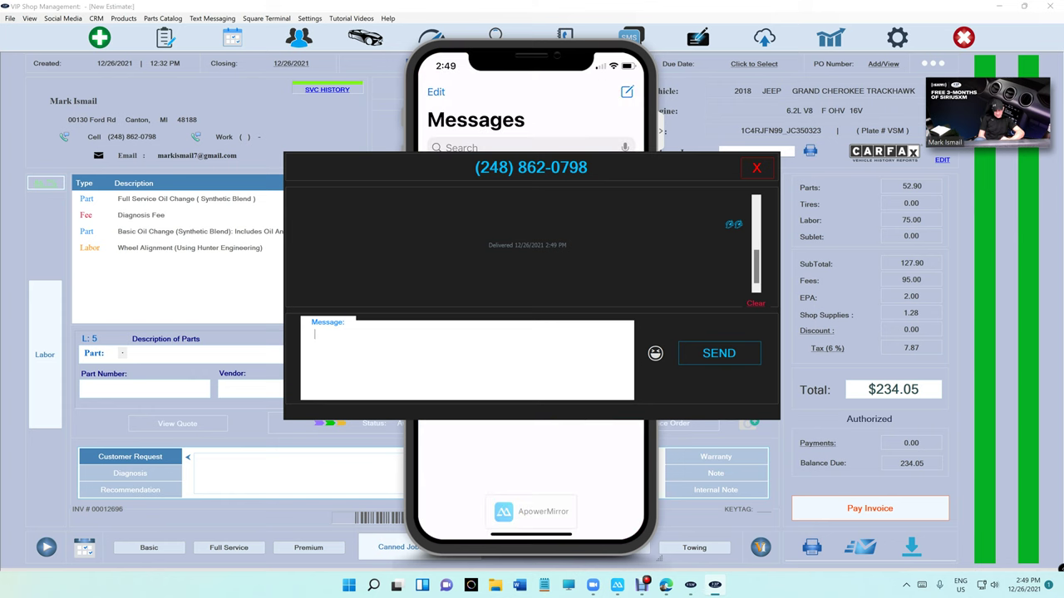
pyautogui.click(756, 169)
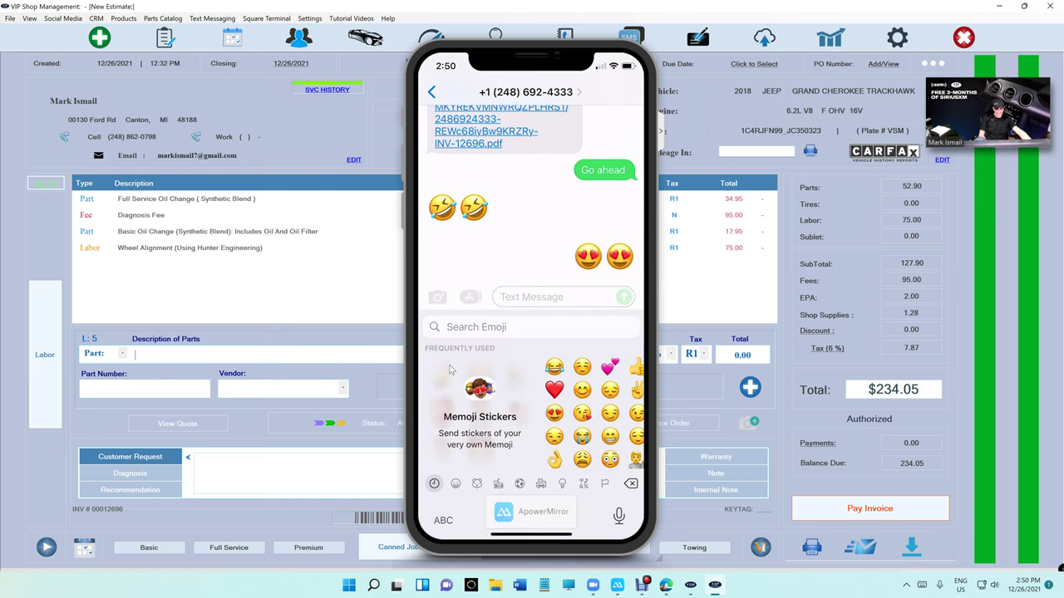
pyautogui.click(440, 98)
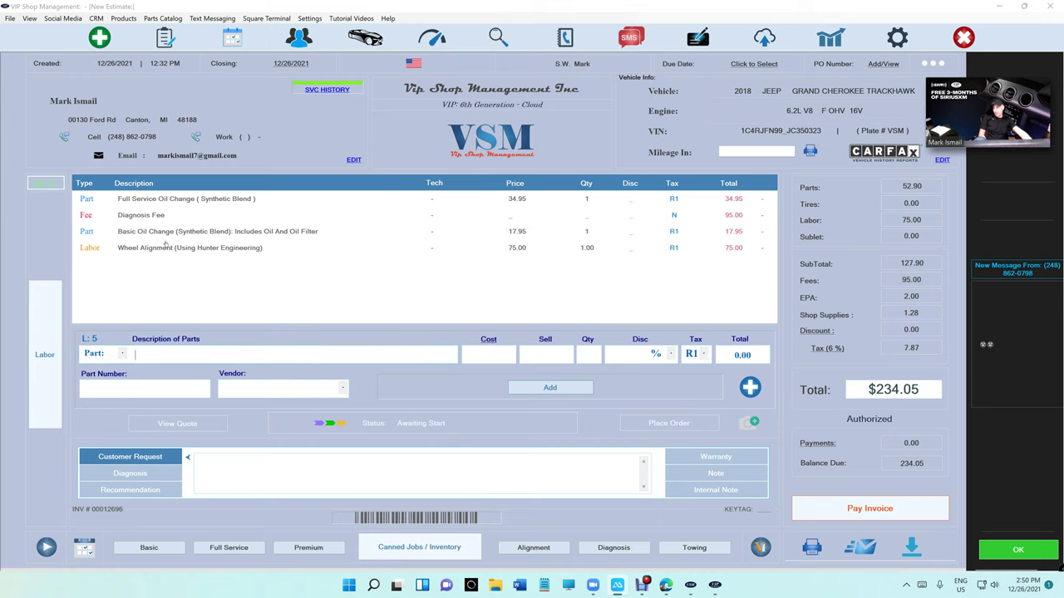
# Step: Start a Ready text, check the sent invoice link in its history, and close it unsent
pyautogui.click(63, 136)
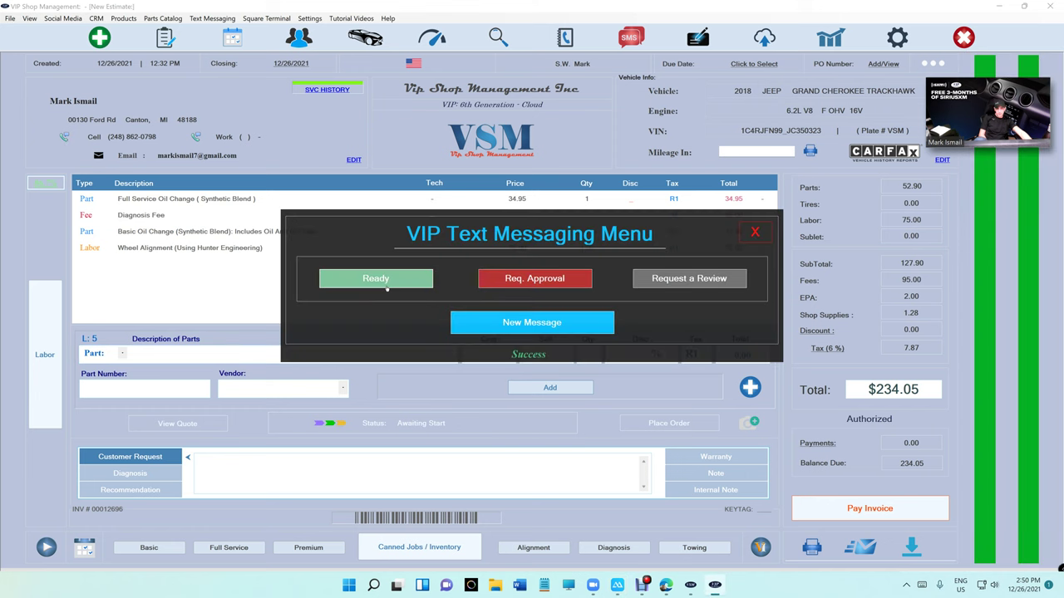
pyautogui.click(386, 277)
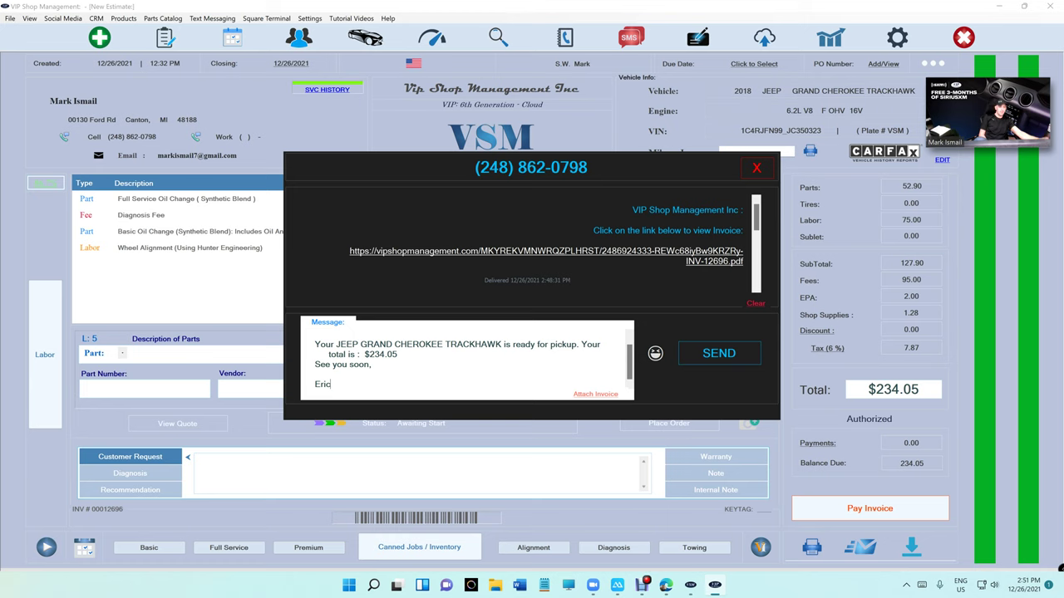
pyautogui.click(756, 169)
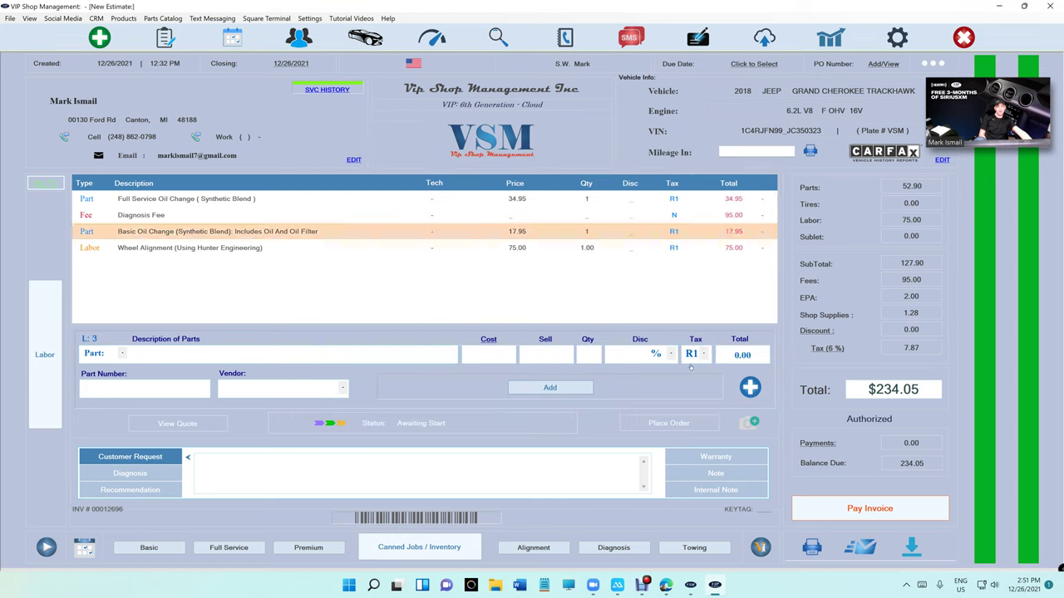
pyautogui.click(753, 423)
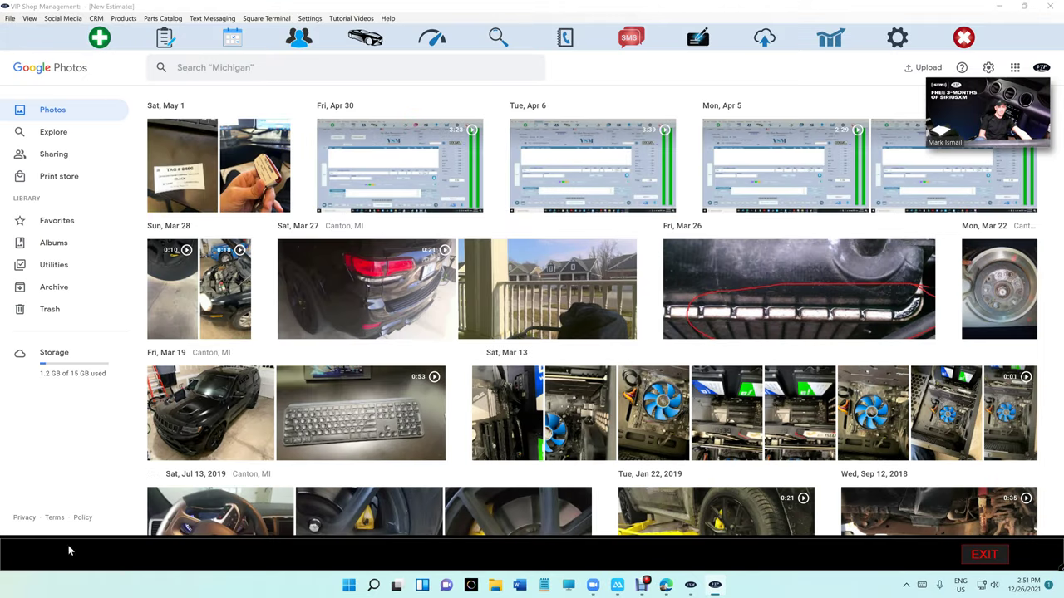
pyautogui.moveTo(399, 166)
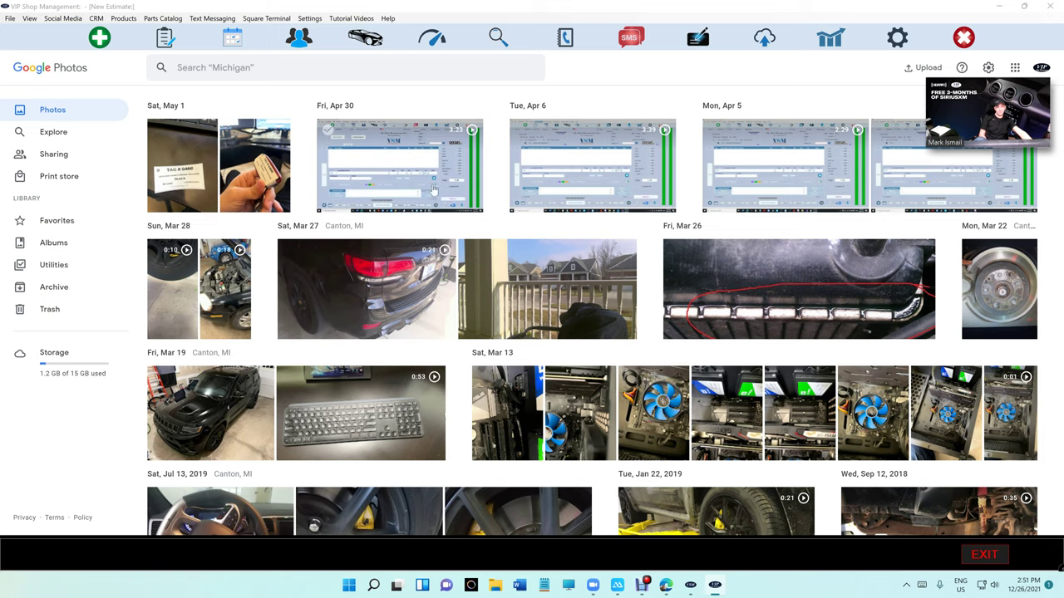
pyautogui.scroll(-1, 390, 166)
pyautogui.click(984, 555)
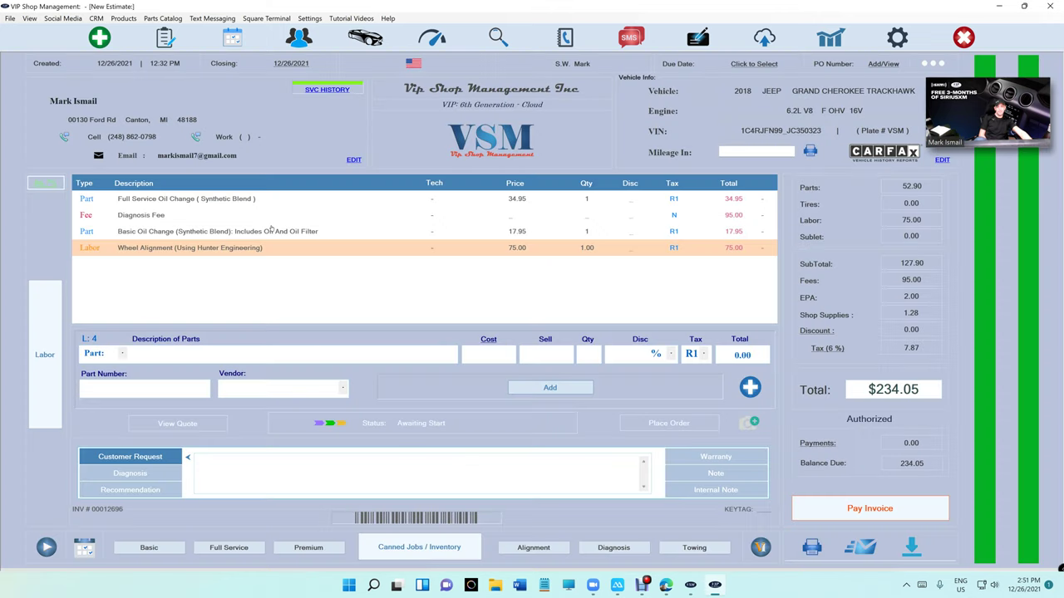